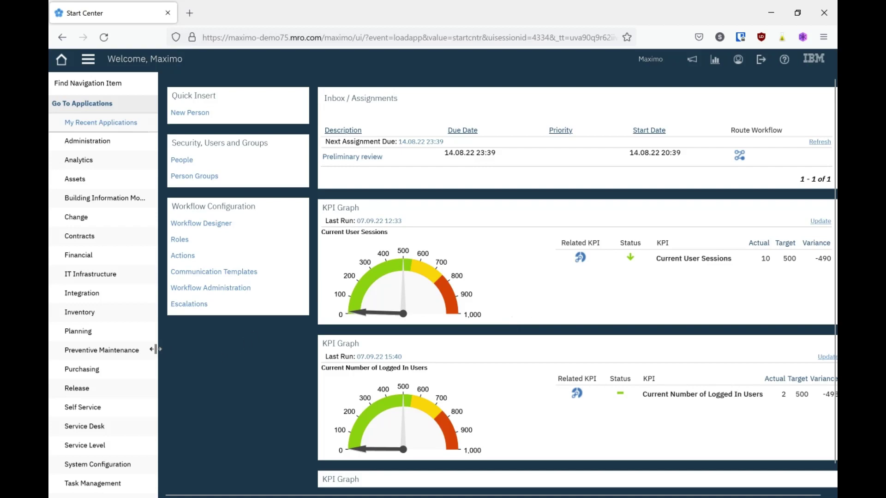
# Open Preventive Maintenance on its BEDFORD PM list, dismissing the extra search fields unused
pyautogui.moveTo(154, 350)
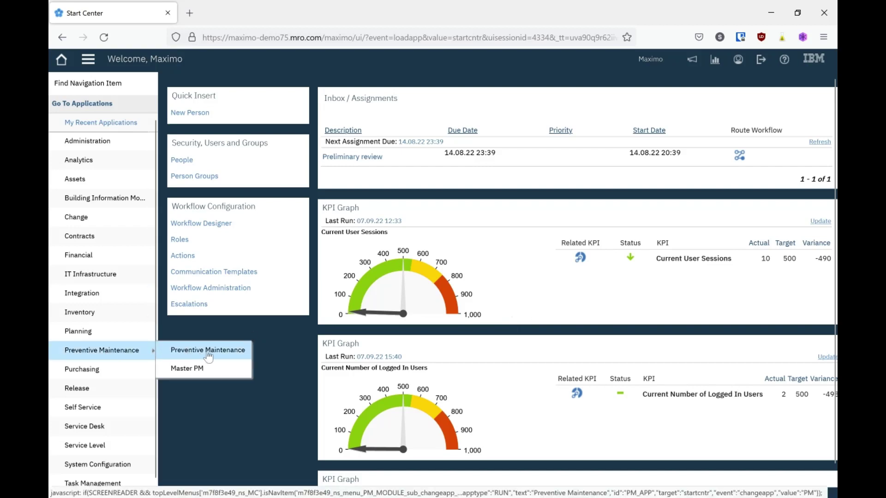
pyautogui.click(188, 353)
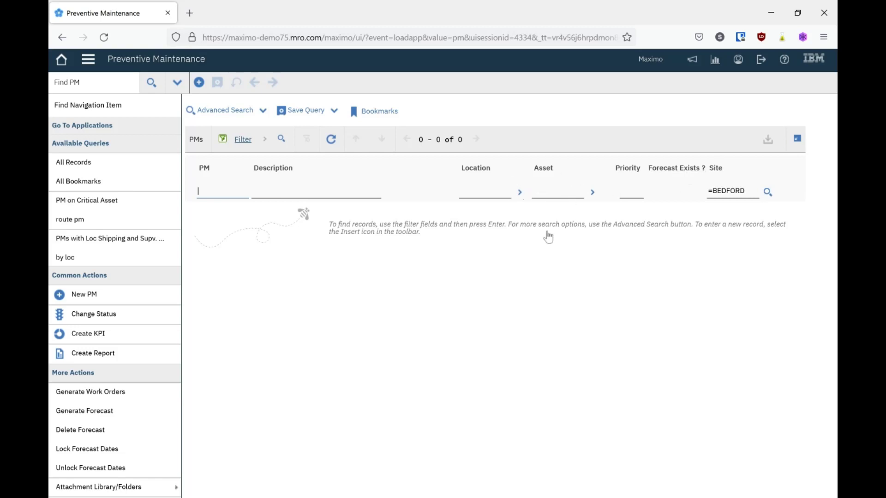
pyautogui.click(230, 111)
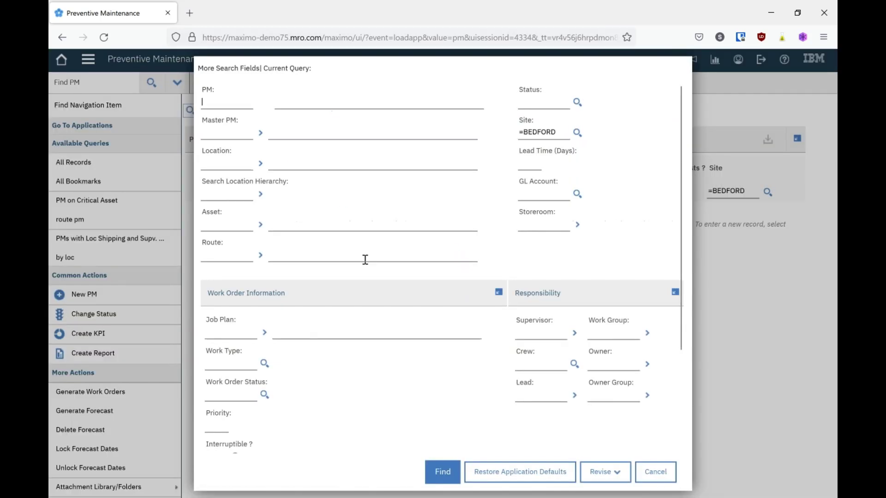
pyautogui.click(655, 473)
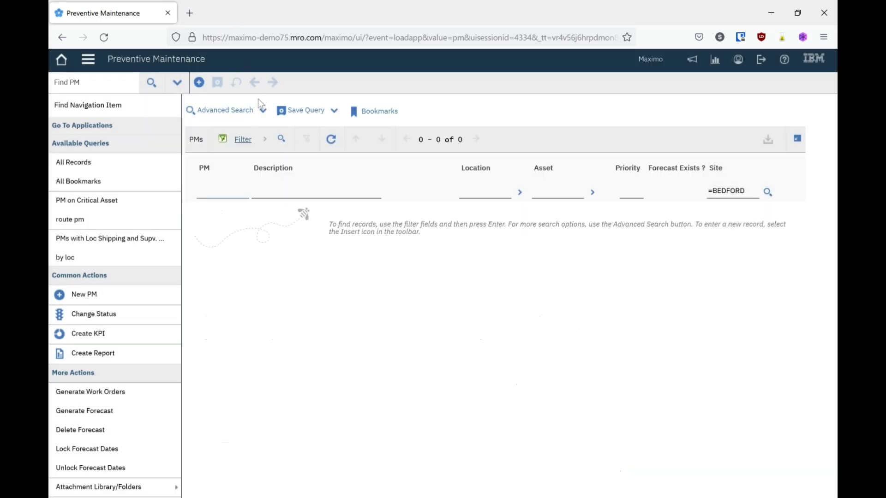
pyautogui.click(263, 110)
# Open the PM where clause and strip the parentheses around the BEDFORD site condition
pyautogui.click(236, 142)
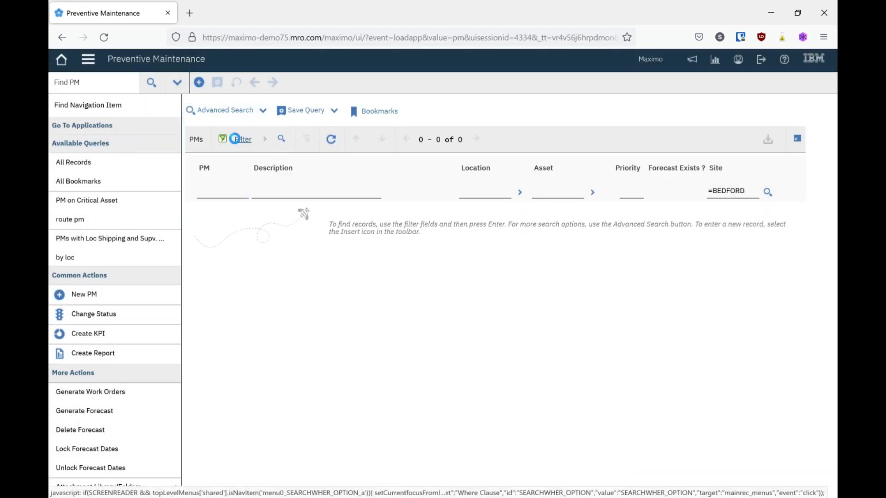
pyautogui.press('BackSpace')
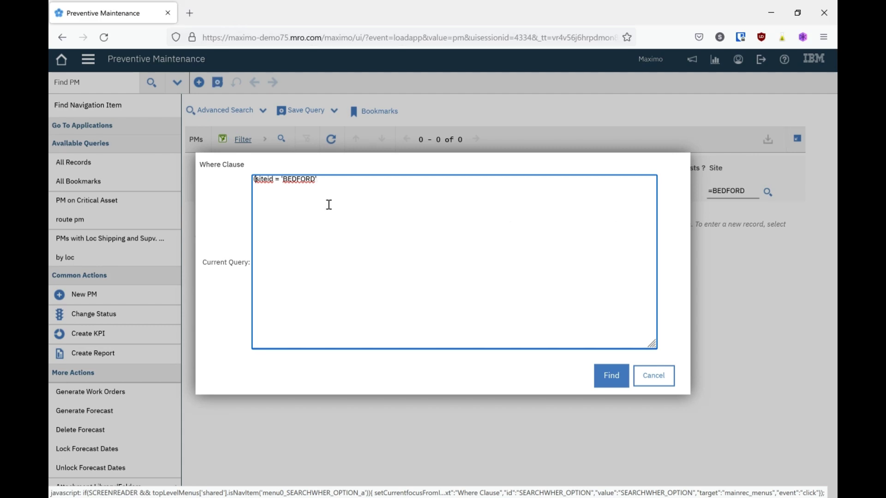
pyautogui.press('Home')
pyautogui.press('Delete')
pyautogui.press('End')
# Append 'and assetnum in (select assetnum from asset where siteid = pm.siteid and asset.priority = 1)'
pyautogui.write('and asse')
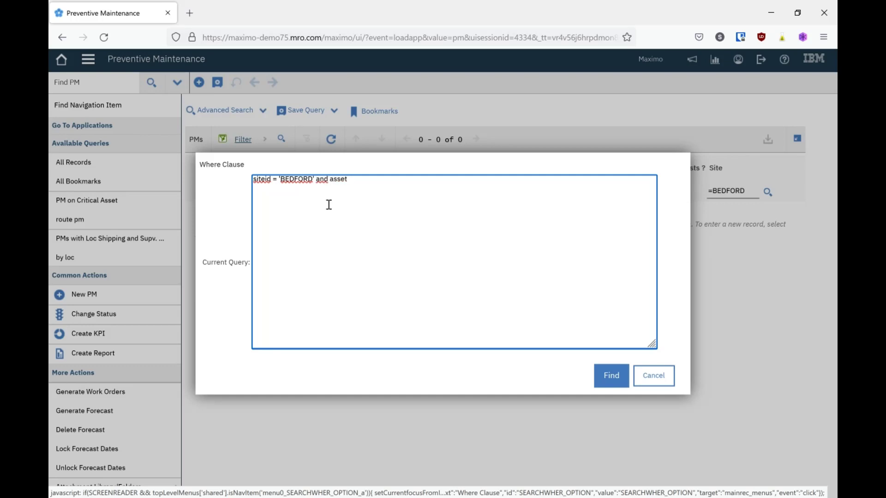
pyautogui.write('tnum')
pyautogui.write('lect')
pyautogui.press('BackSpace')
pyautogui.press('BackSpace')
pyautogui.press('BackSpace')
pyautogui.press('BackSpace')
pyautogui.write('lect assetnum')
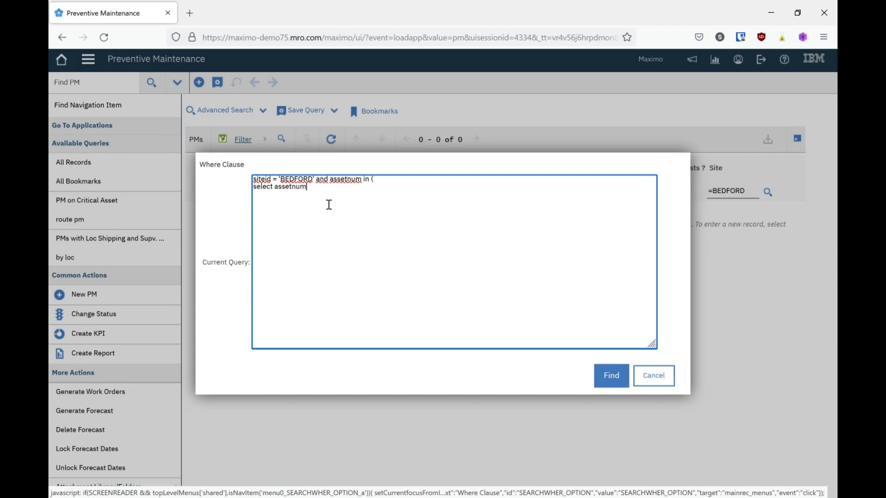
pyautogui.press('Return')
pyautogui.write('from asset')
pyautogui.press('Return')
pyautogui.write('where ')
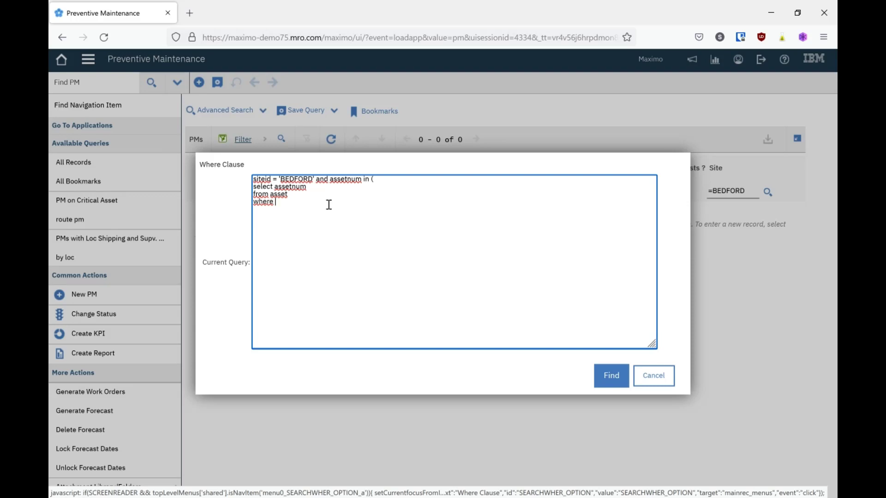
pyautogui.write('si')
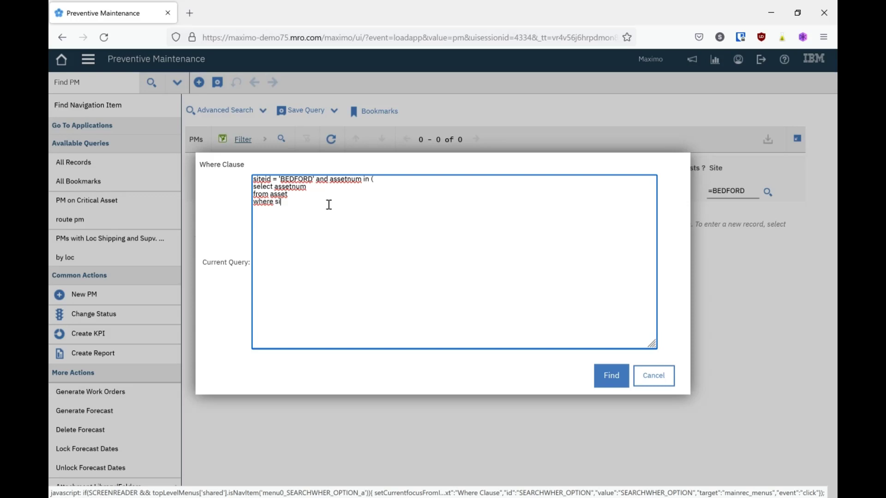
pyautogui.write('teid = pm.siteid')
pyautogui.press('Return')
pyautogui.write('and asset.priority = 1')
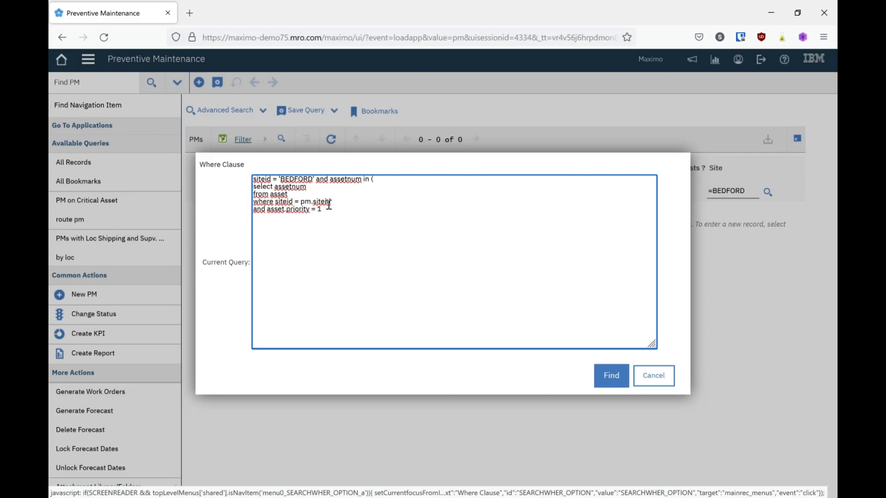
# Run the query, returning 5 BEDFORD PMs, and open PM-PUMP
pyautogui.click(612, 379)
pyautogui.click(611, 381)
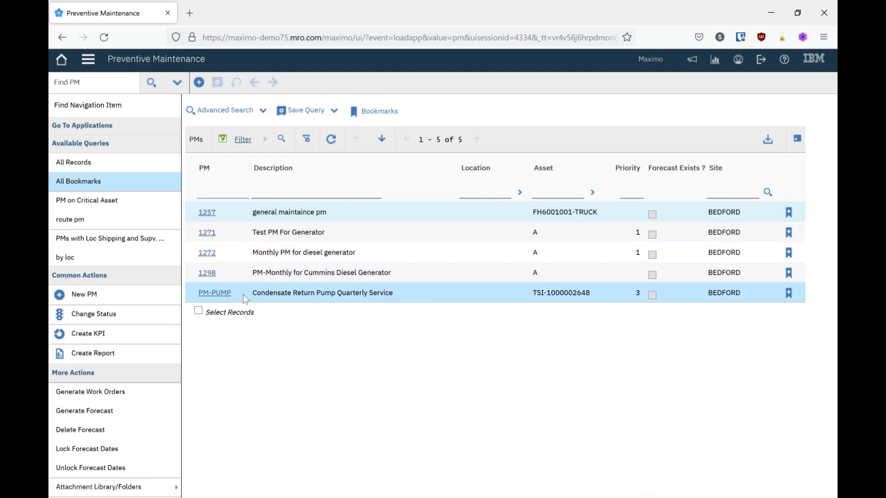
pyautogui.click(212, 299)
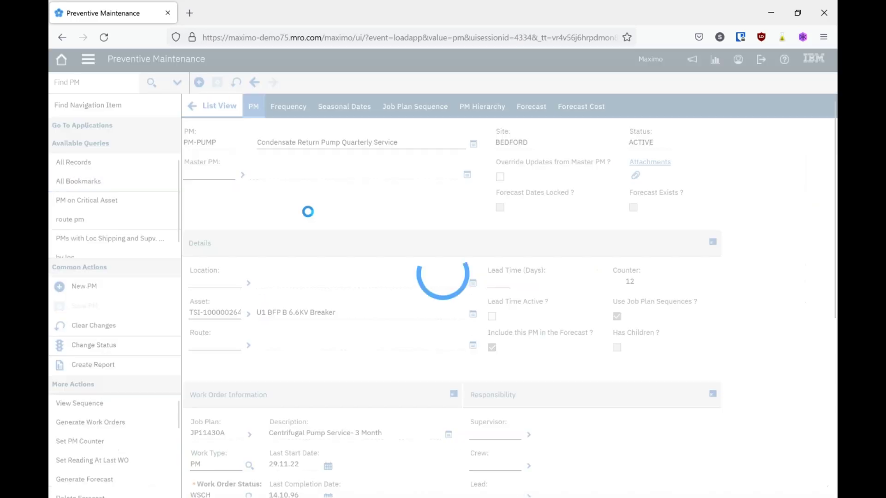
# Confirm PM-PUMP's asset has priority 1 in Assets, then return to the PM list
pyautogui.click(248, 314)
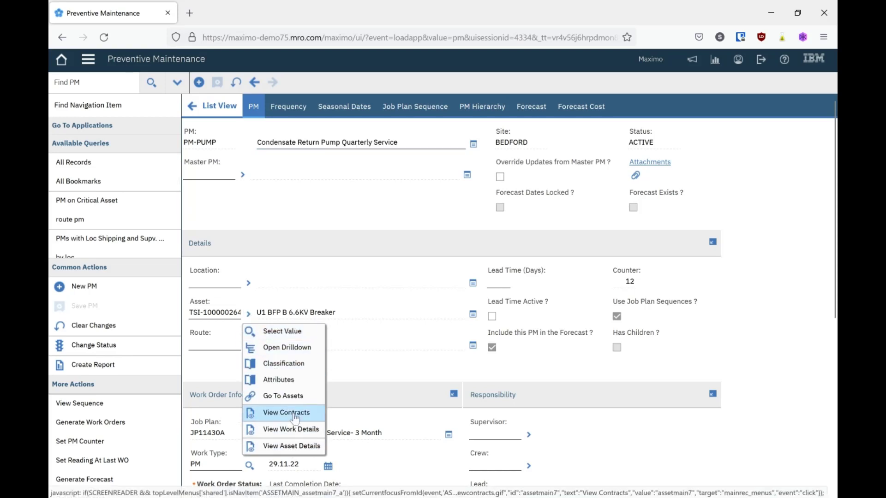
pyautogui.click(288, 396)
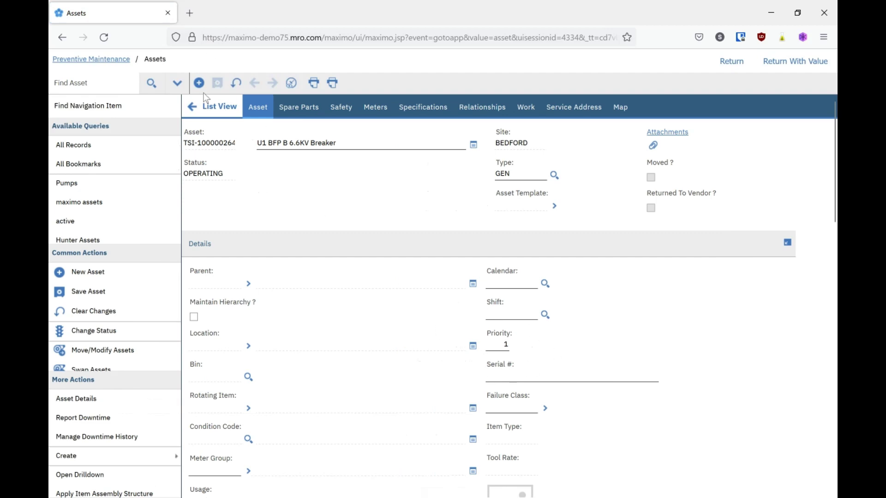
pyautogui.click(208, 106)
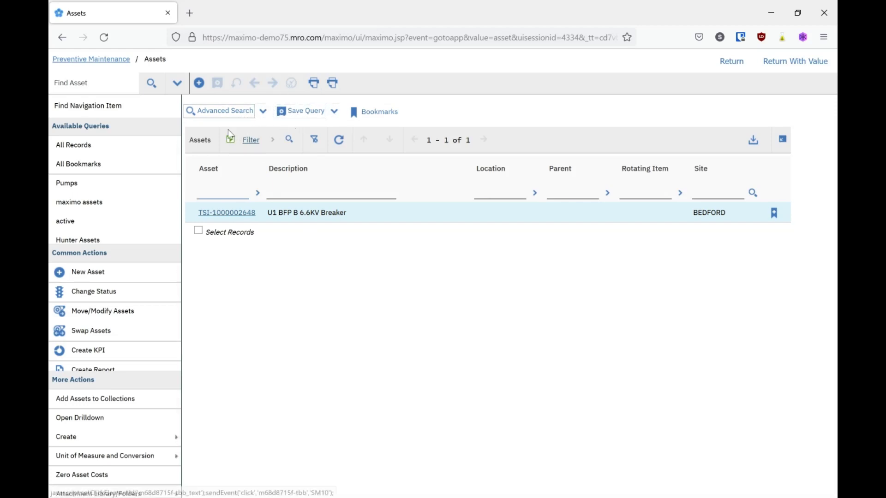
pyautogui.click(731, 62)
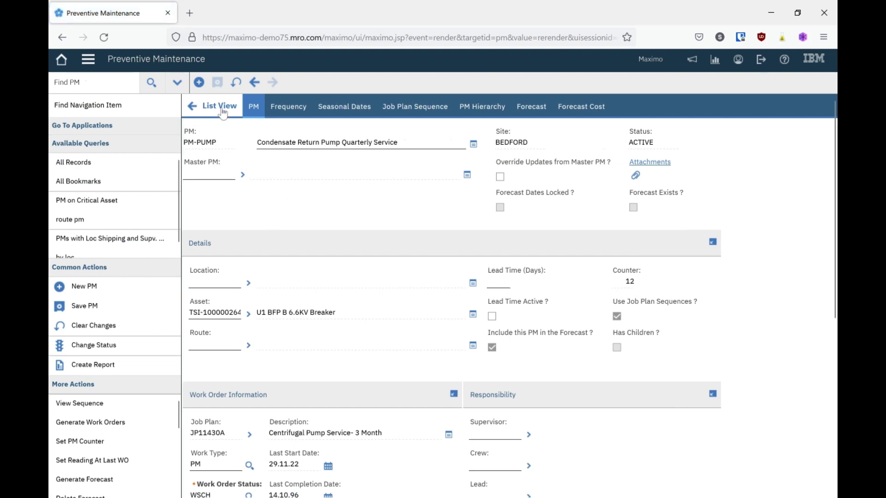
pyautogui.click(219, 106)
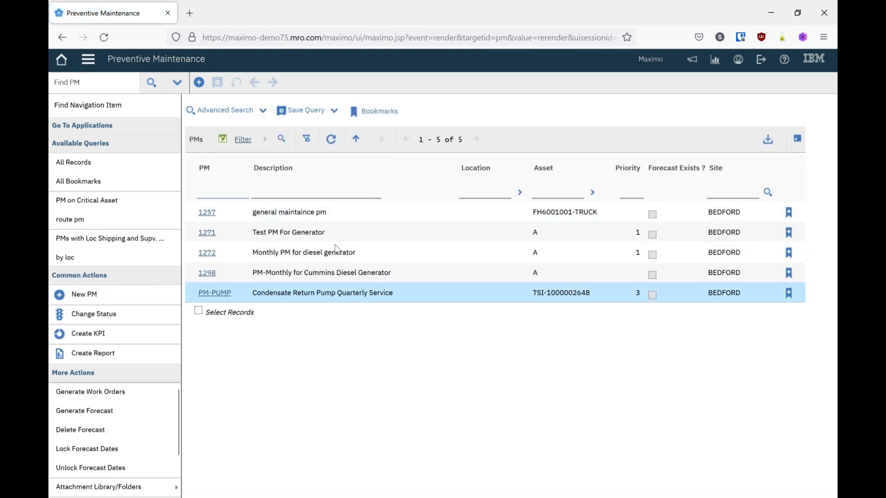
pyautogui.click(301, 112)
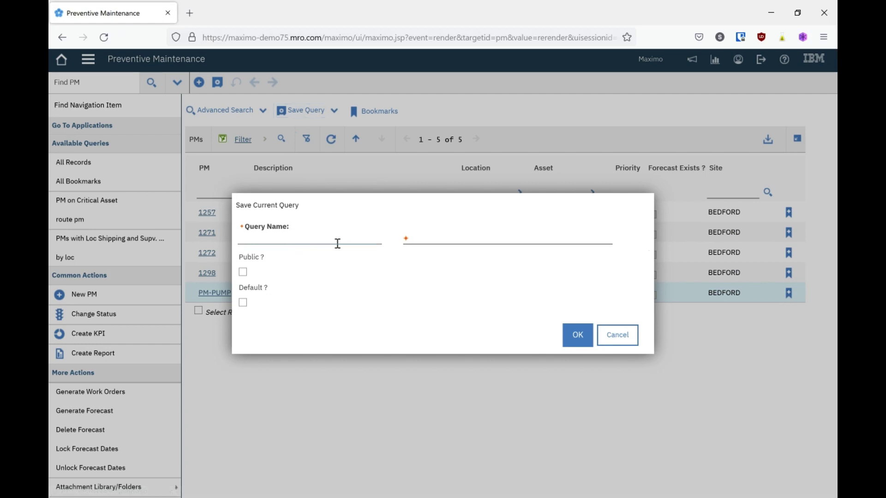
pyautogui.write('pm_critical_asset')
pyautogui.press('Tab')
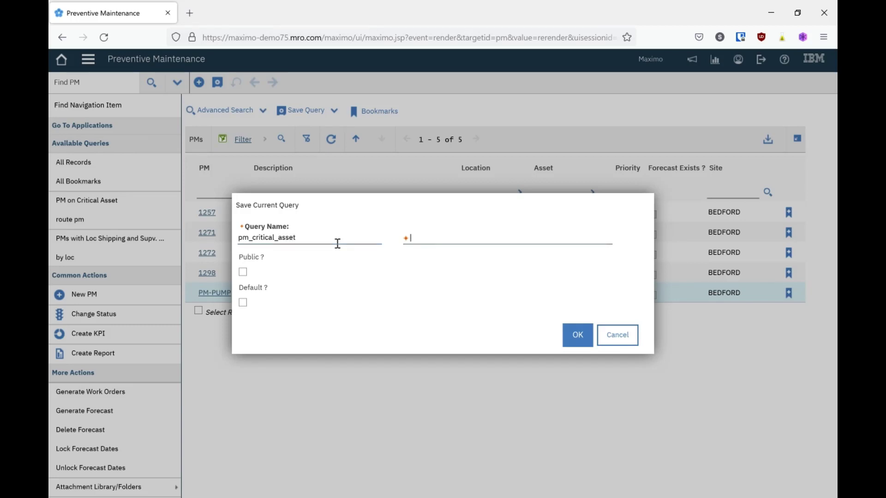
pyautogui.write('PM on Critical Asset')
pyautogui.click(244, 276)
pyautogui.click(244, 276)
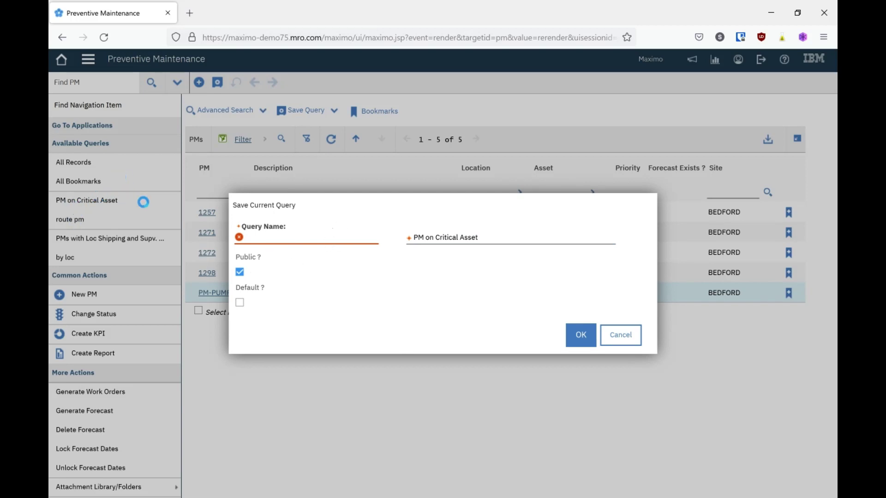
pyautogui.click(619, 342)
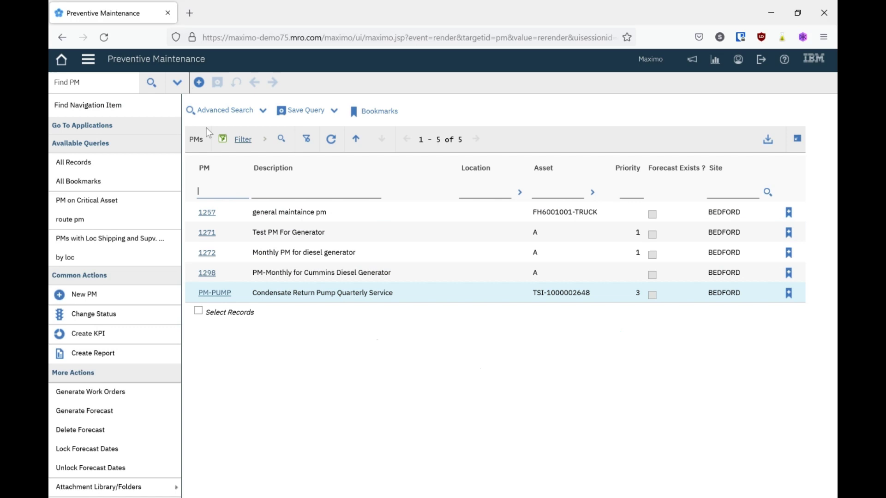
# Switch to Work Order Tracking, showing 23 approved BEDFORD calibration work orders
pyautogui.click(88, 59)
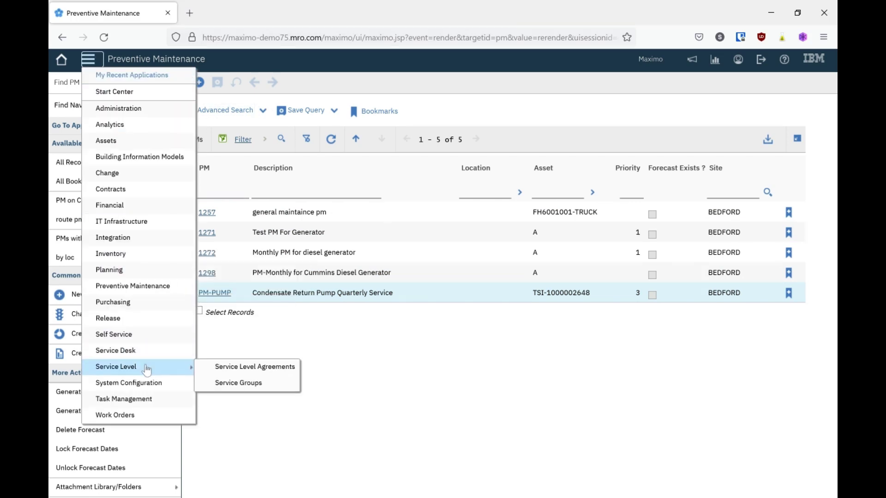
pyautogui.click(256, 417)
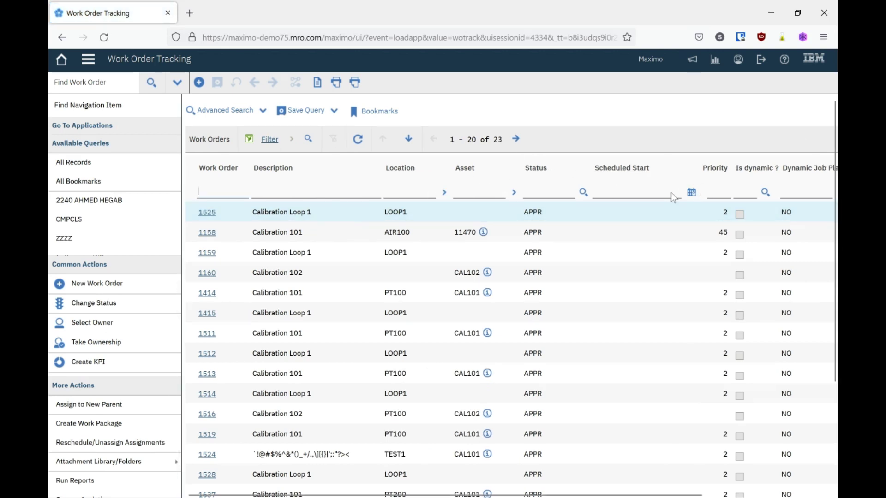
pyautogui.click(232, 111)
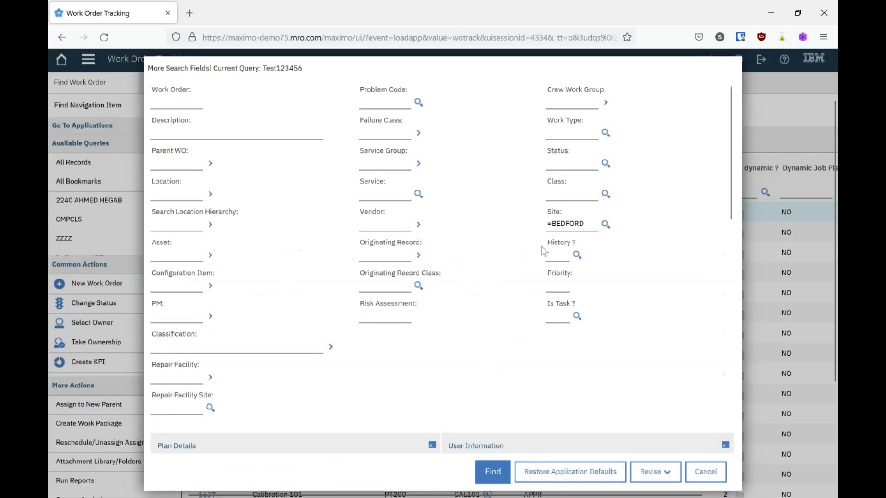
pyautogui.click(708, 479)
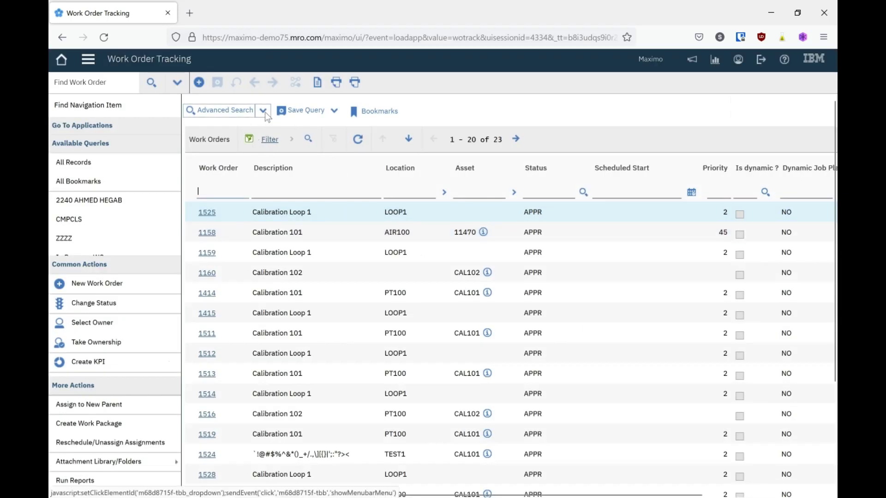
pyautogui.click(264, 112)
# Replace the work order where clause with the pasted assetnum subquery requiring asset.priority = 1
pyautogui.click(228, 140)
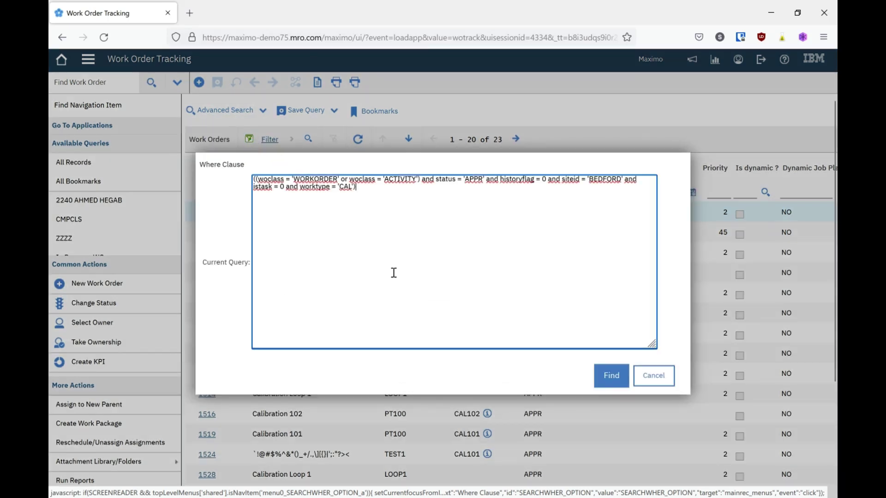
pyautogui.moveTo(405, 204); pyautogui.dragTo(143, 149)
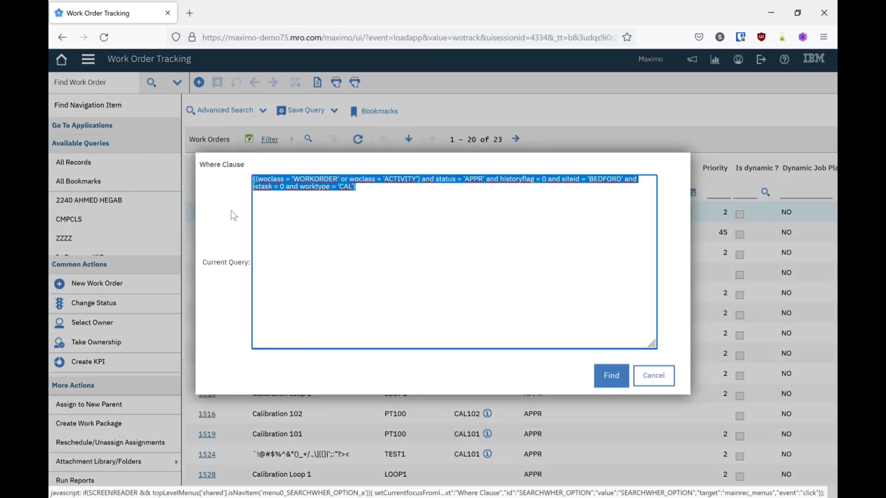
pyautogui.press('BackSpace')
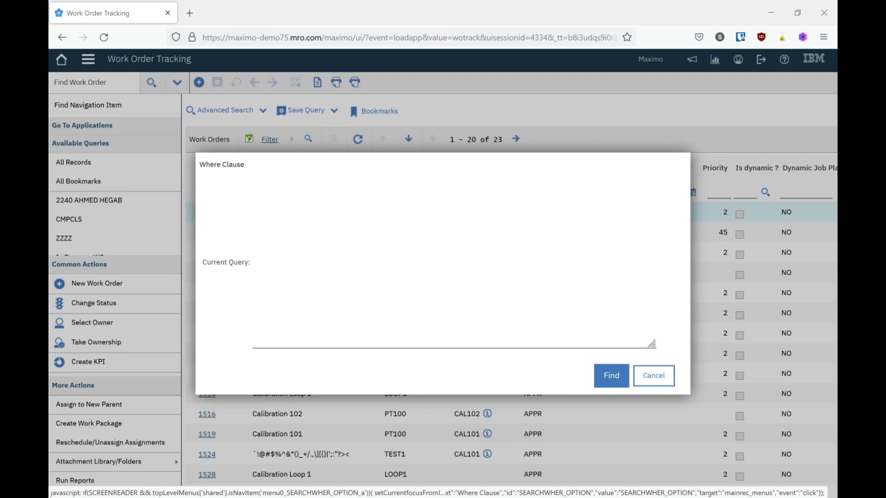
pyautogui.click(333, 225)
pyautogui.write("siteid = 'BEDFORD' AND woclass = 'WORKORDER' AND historyflag = 0 and istask = 0 AND assetnum IN ( SELECT assetnum FROM asset WHERE siteid = workorder.siteid AND asset.priority = 1 )")
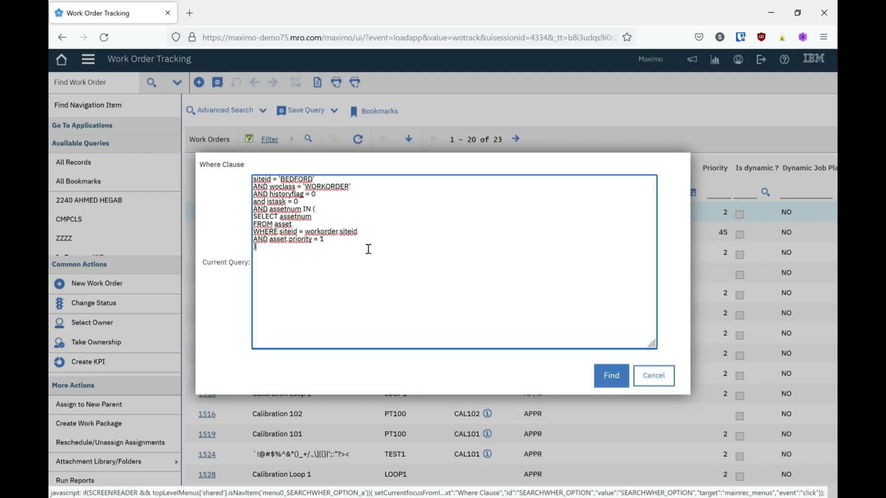
pyautogui.moveTo(362, 248); pyautogui.dragTo(258, 180)
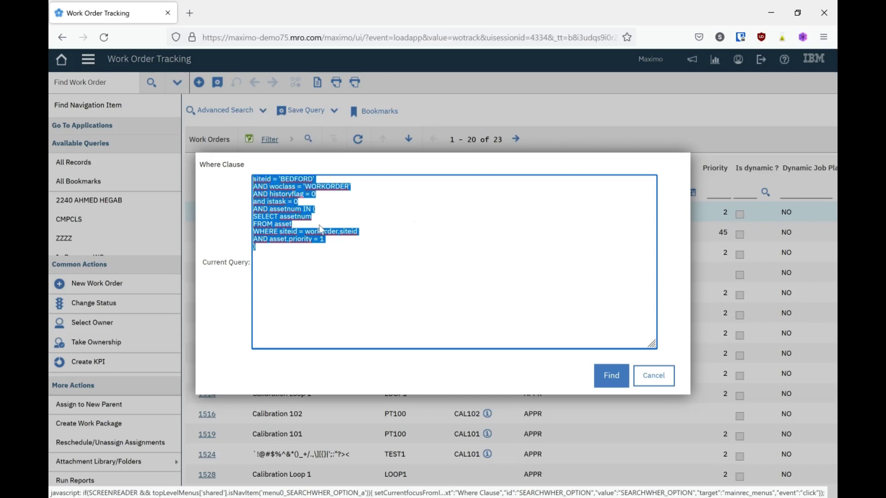
pyautogui.click(413, 209)
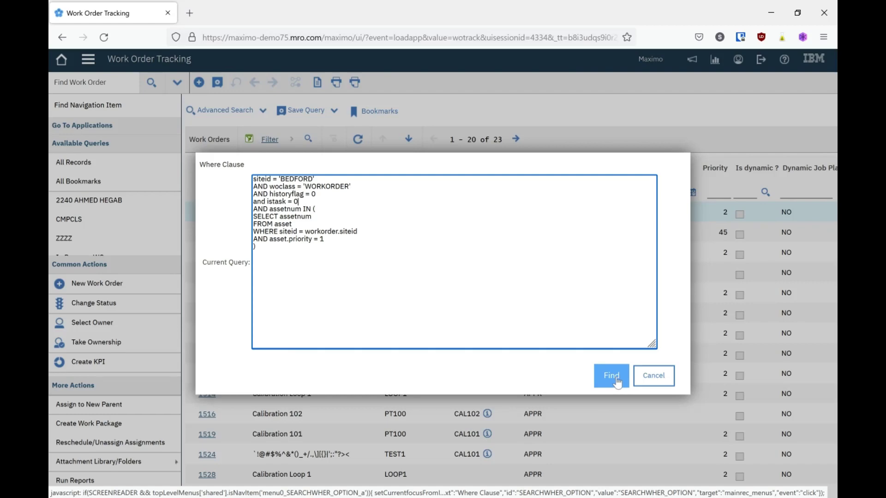
# Run the query to list 24 work orders and open work order 1593
pyautogui.click(612, 376)
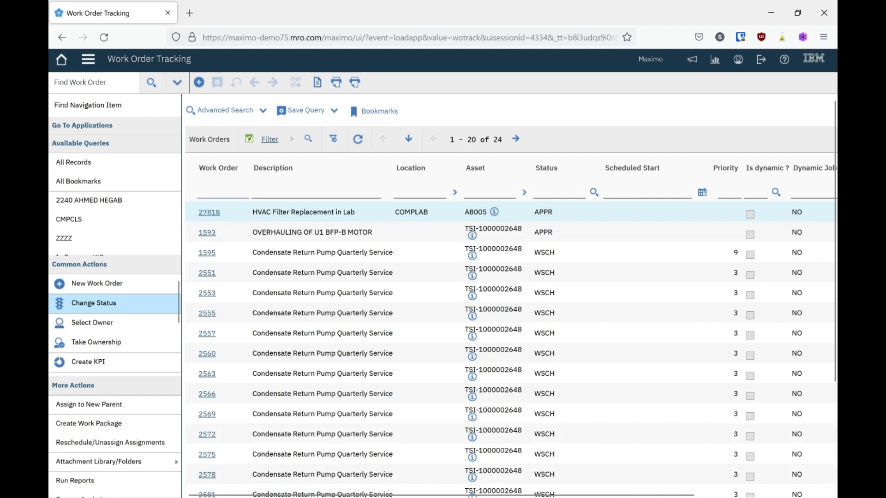
pyautogui.click(216, 191)
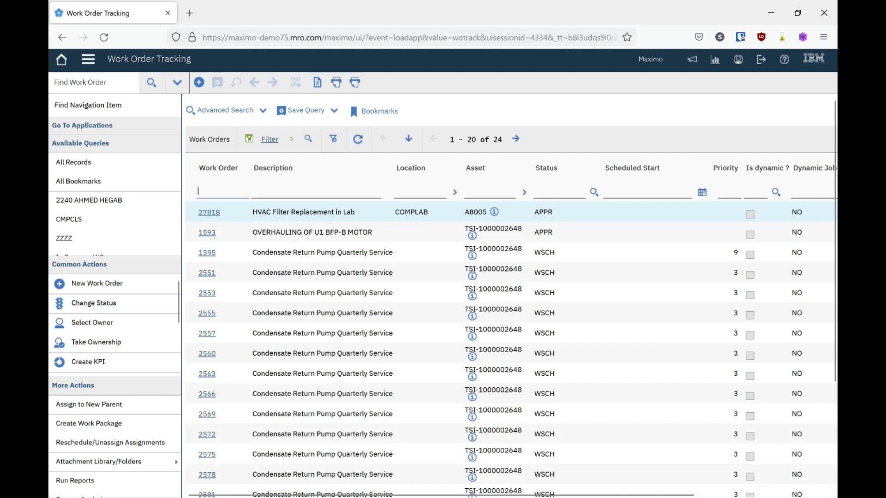
pyautogui.click(207, 233)
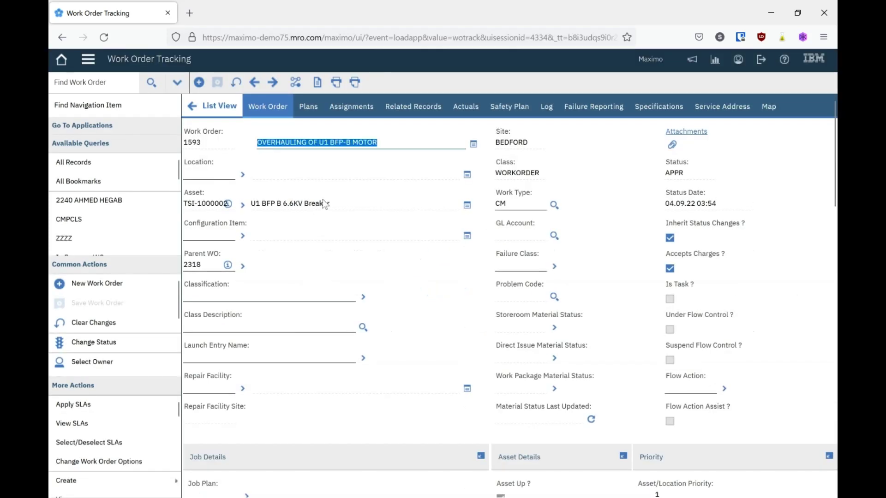
# Confirm work order 1593's asset has priority 1 in Assets, then return to the list
pyautogui.click(241, 206)
pyautogui.click(286, 286)
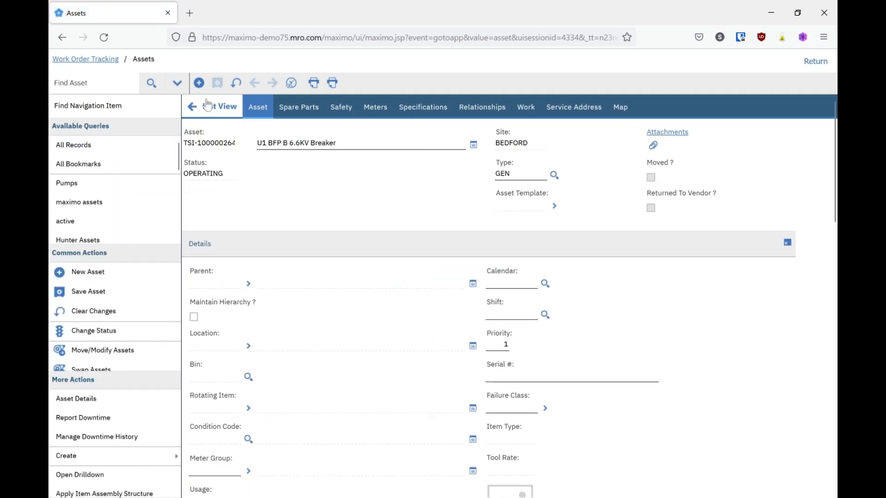
pyautogui.click(214, 113)
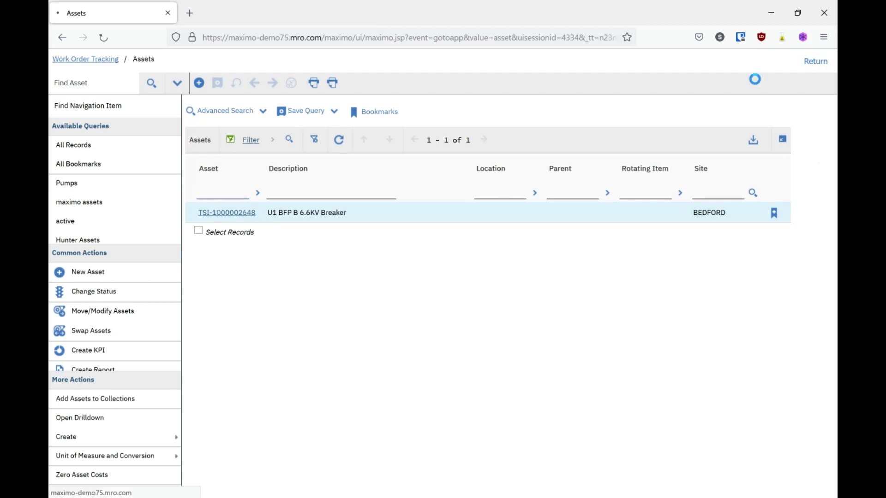
pyautogui.click(815, 61)
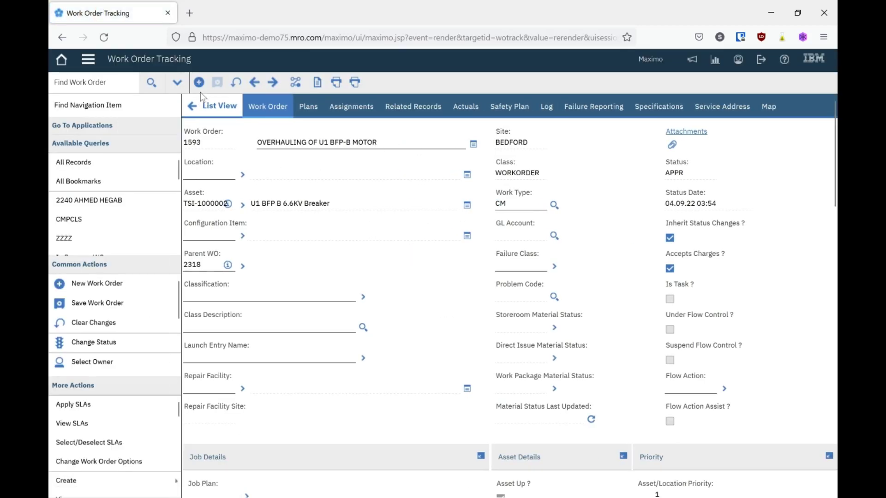
pyautogui.click(212, 105)
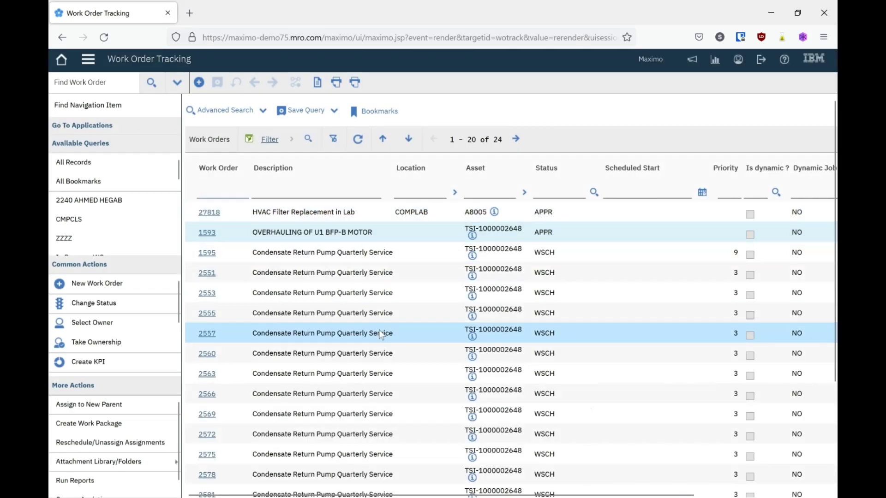
# Save the query publicly as wo_critical_asset with description 'WO on Critical Asset'
pyautogui.click(305, 111)
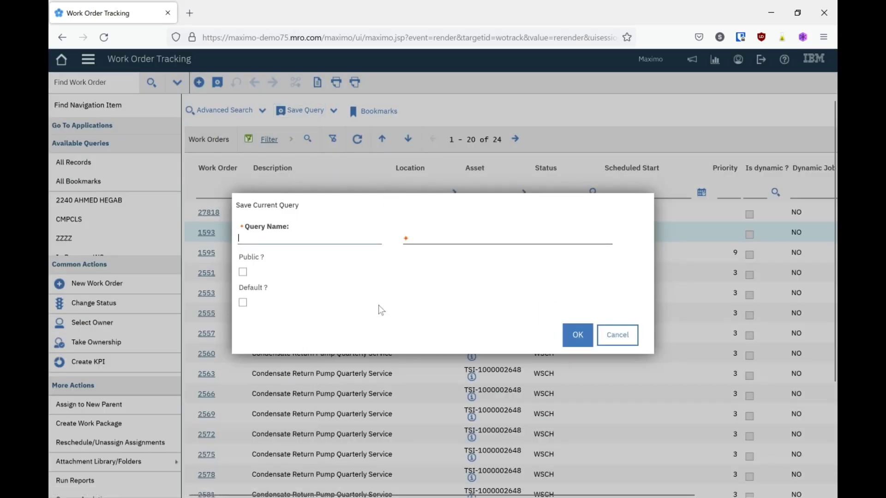
pyautogui.write('wo_ass')
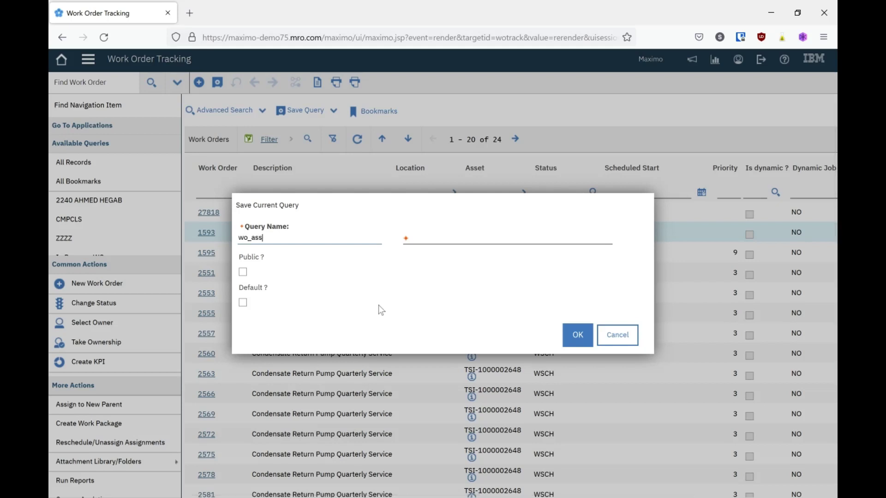
pyautogui.write('et_cri')
pyautogui.press('BackSpace')
pyautogui.press('BackSpace')
pyautogui.press('BackSpace')
pyautogui.press('BackSpace')
pyautogui.press('BackSpace')
pyautogui.press('BackSpace')
pyautogui.press('BackSpace')
pyautogui.press('BackSpace')
pyautogui.press('BackSpace')
pyautogui.write('critical_asset')
pyautogui.press('Tab')
pyautogui.write('WO io')
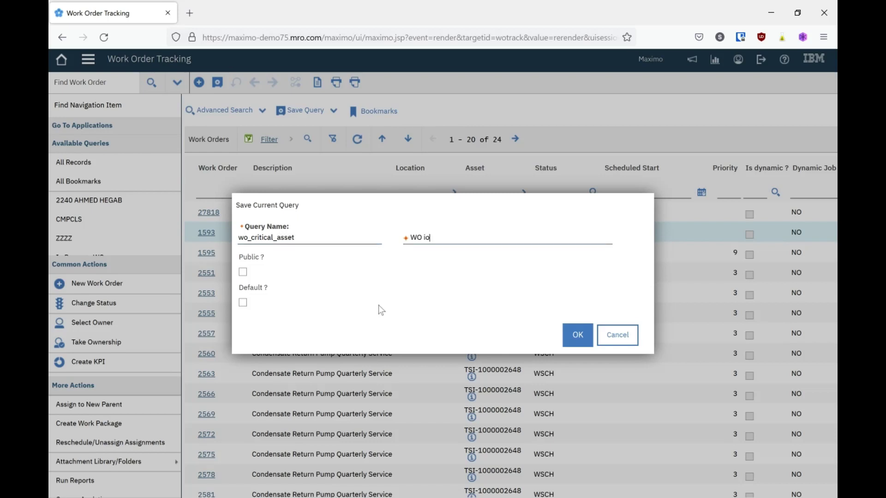
pyautogui.press('BackSpace')
pyautogui.press('BackSpace')
pyautogui.write('on Critical Asset')
pyautogui.click(242, 272)
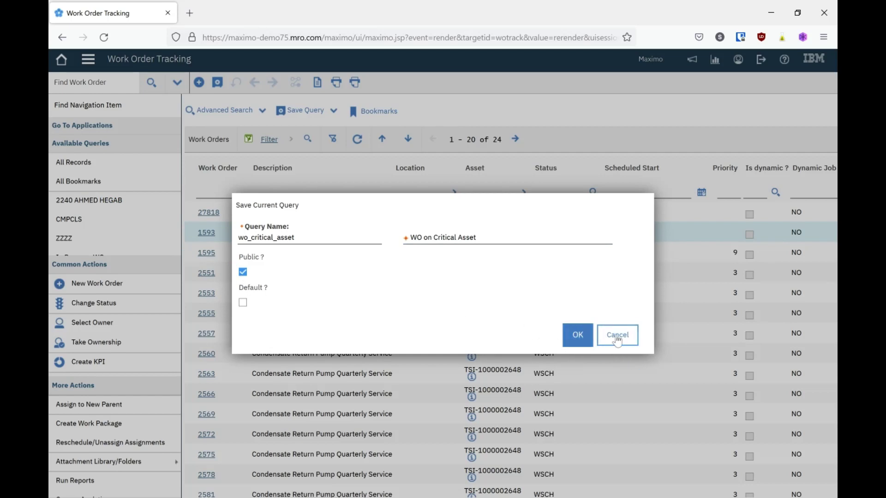
pyautogui.click(579, 338)
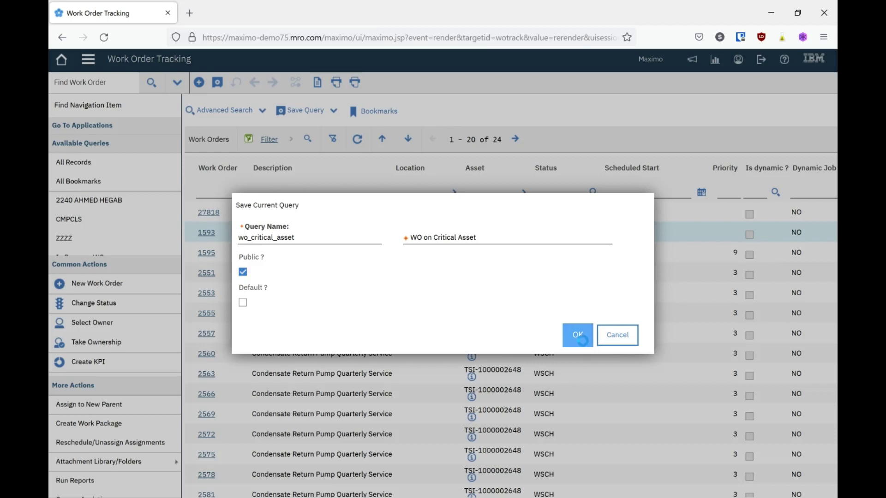